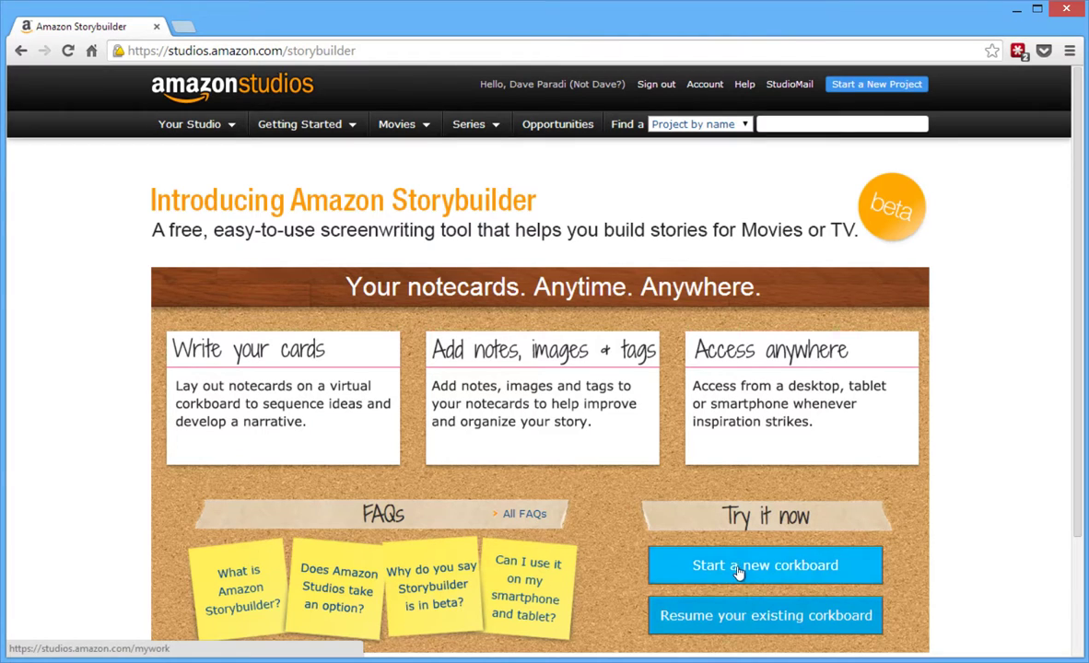
Step: Create a new corkboard with the title "Approval of a new service"
left_click(747, 570)
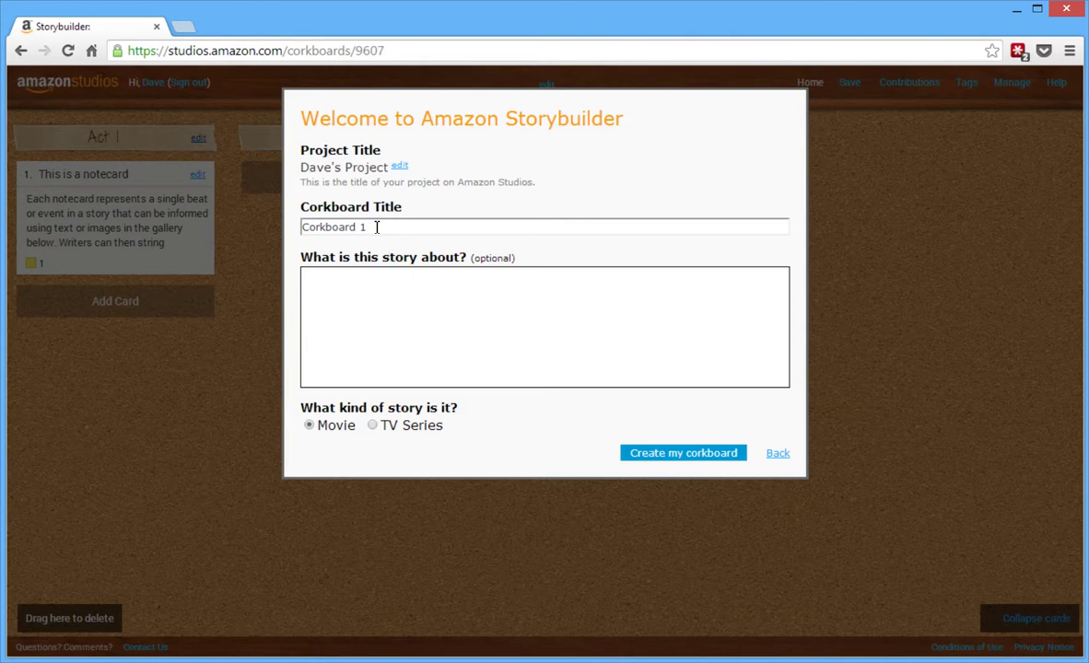
left_click_drag(368, 227, 299, 232)
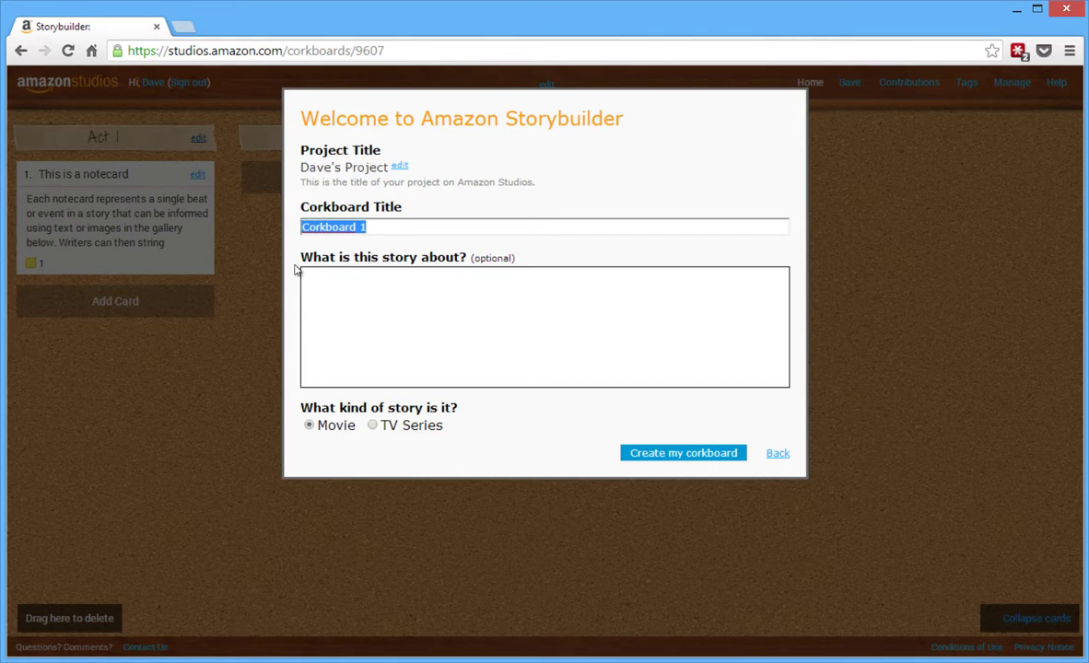
type("A")
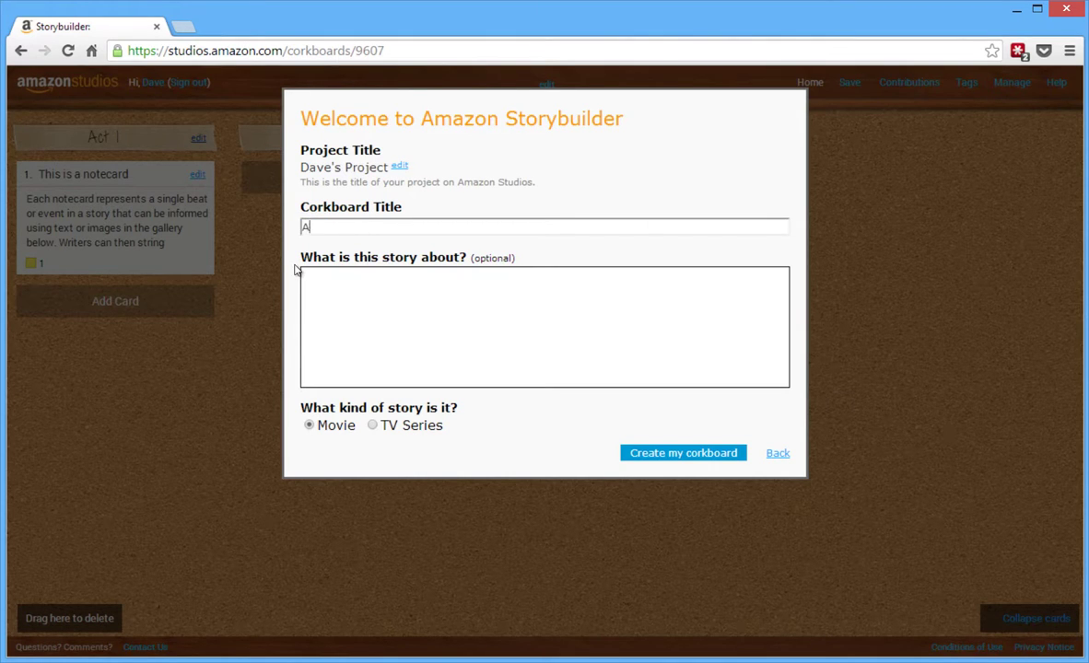
type("pproval of a new service")
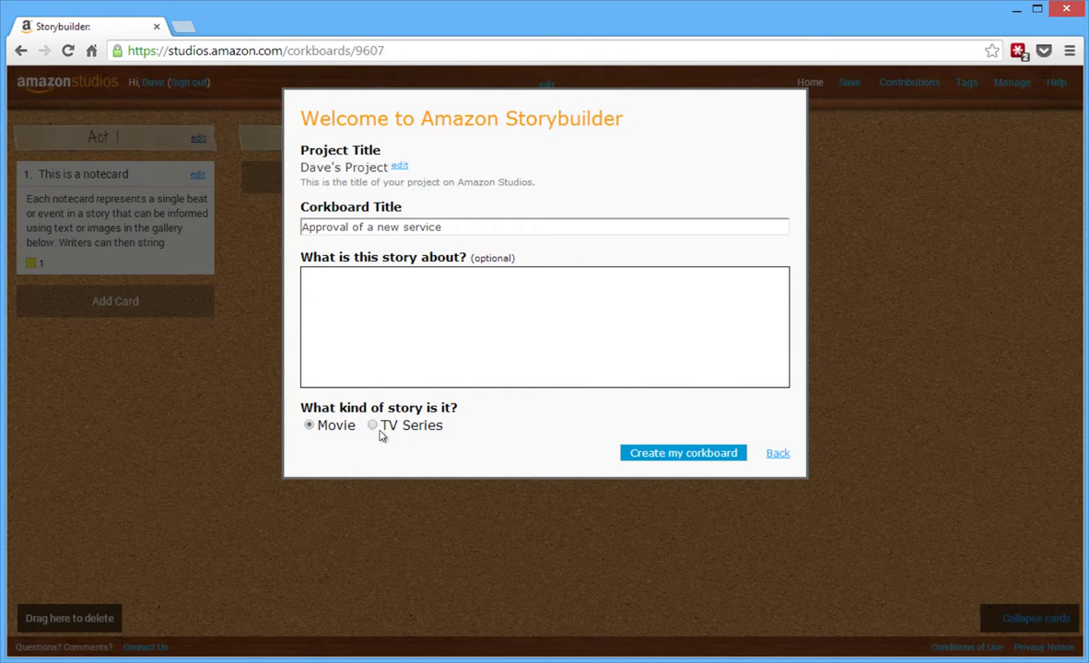
left_click(697, 460)
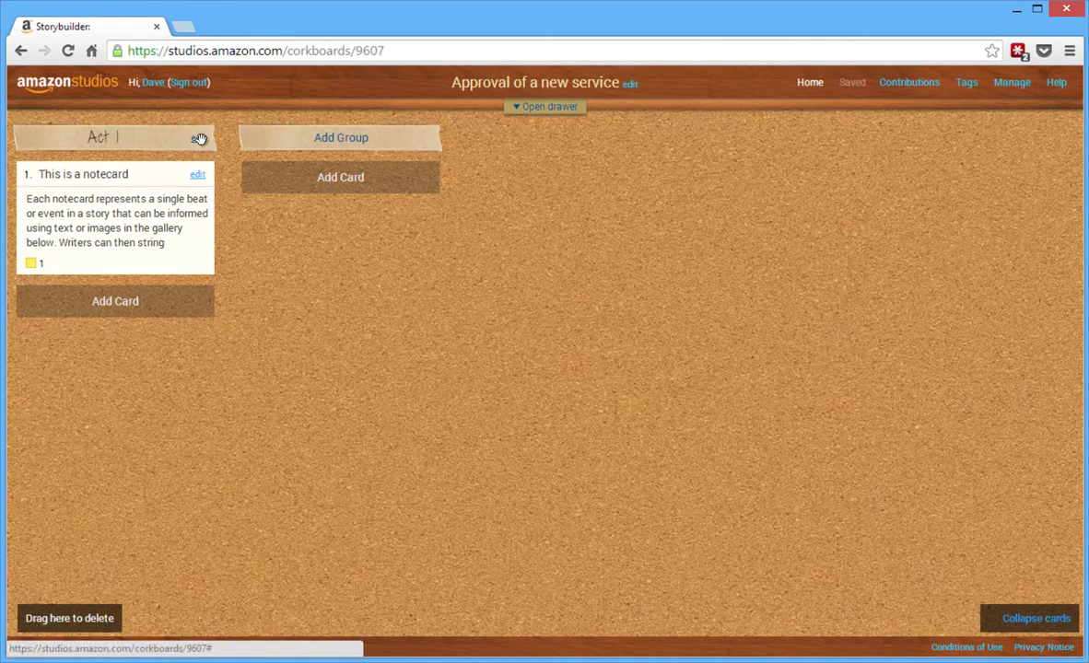
Step: Rename the first group of cards, "Act 1", to "Opportunity"
left_click(199, 139)
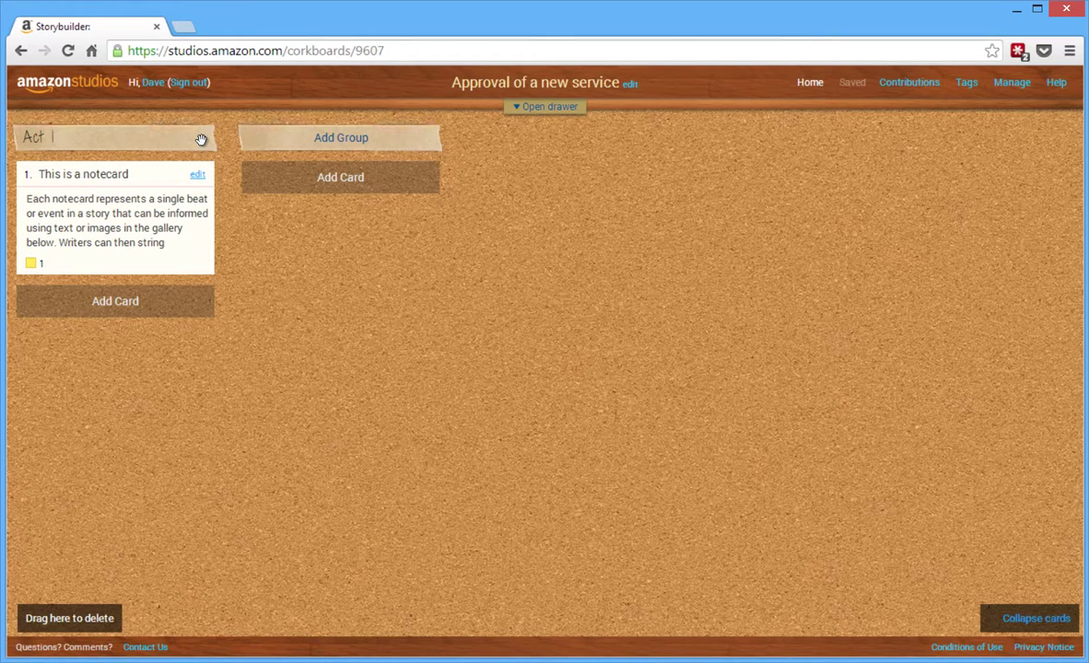
key("BackSpace")
key("BackSpace")
key("BackSpace")
key("BackSpace")
key("BackSpace")
type("Opportunity")
key("Return")
Step: Add two more groups beside Opportunity, named "Our service" and "Financial"
left_click(356, 141)
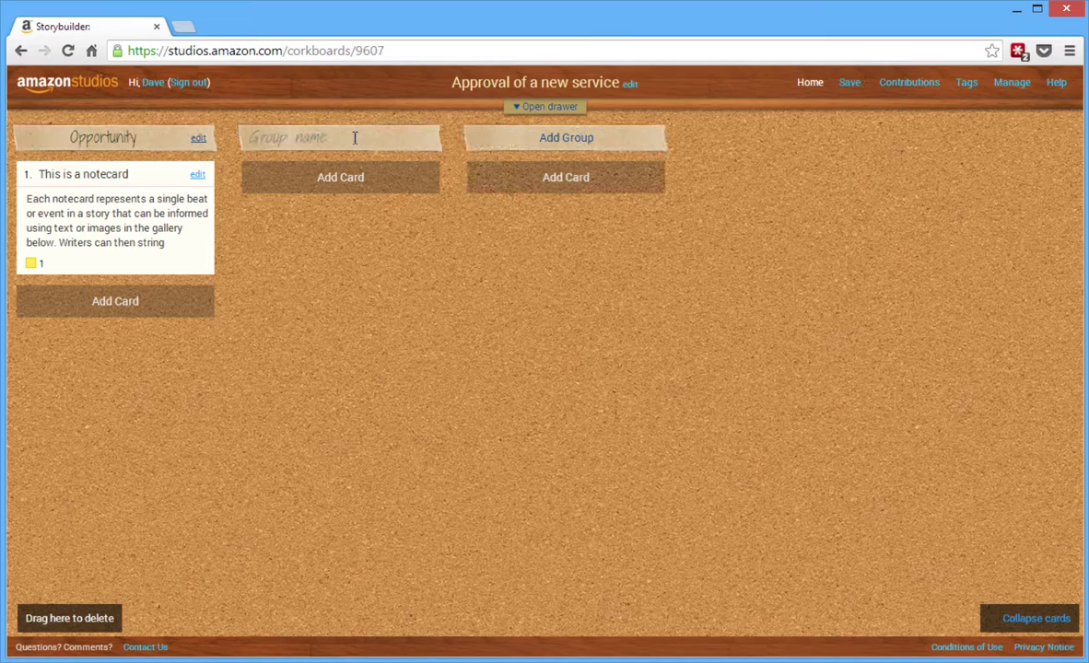
type("Our service")
left_click(555, 139)
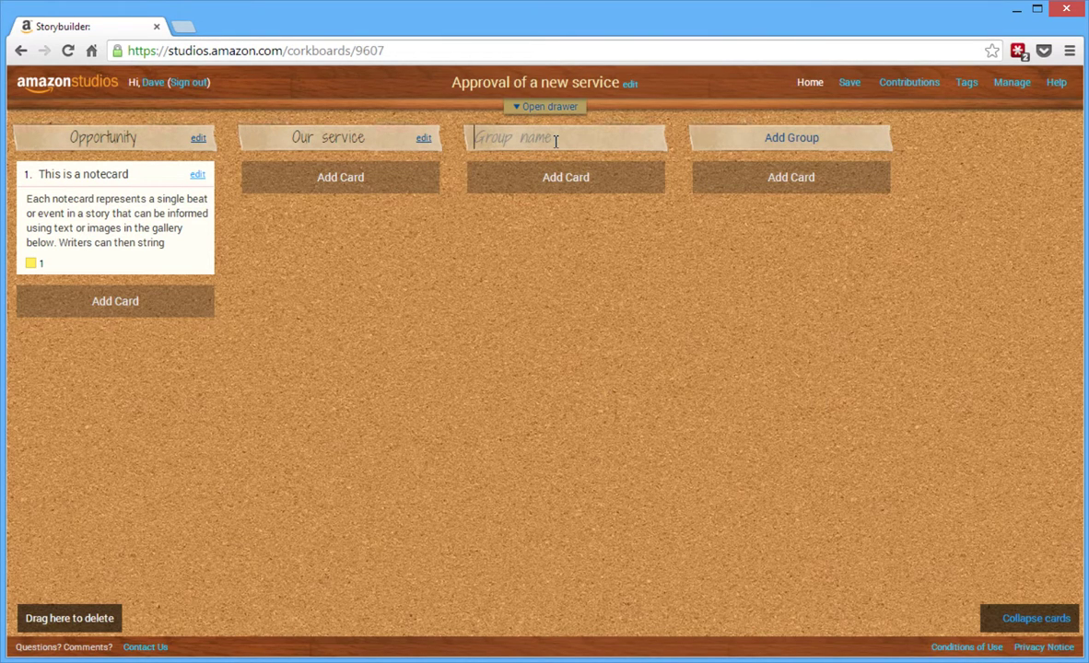
type("Financial")
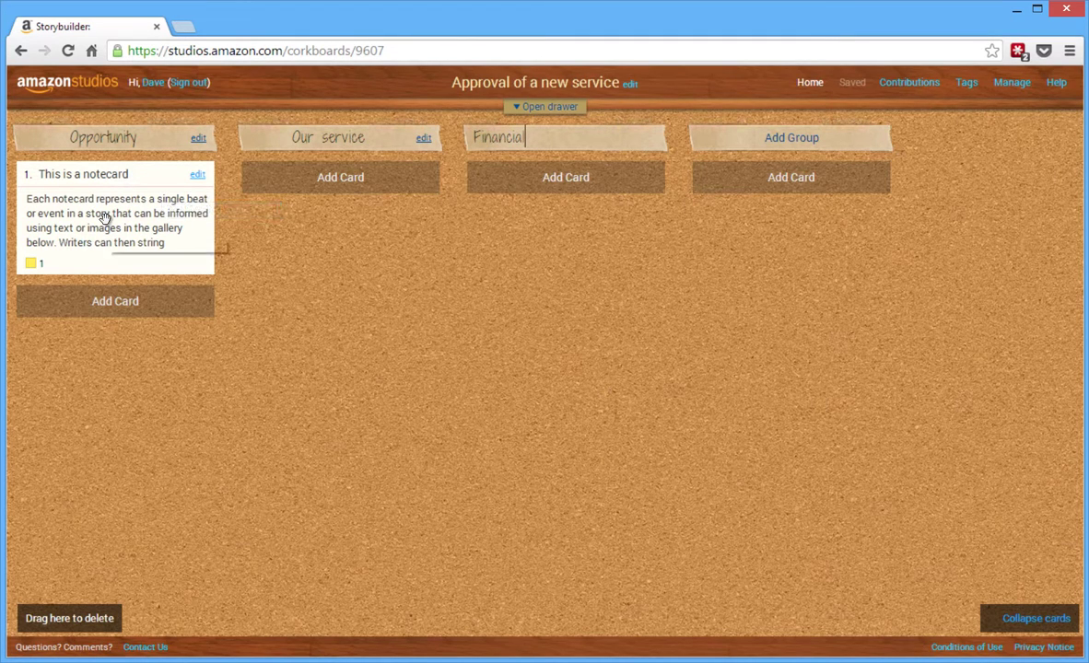
Step: Retitle the existing Opportunity card "Size of market is large" and replace its description with "Graph of market growth over last five years"
left_click(197, 178)
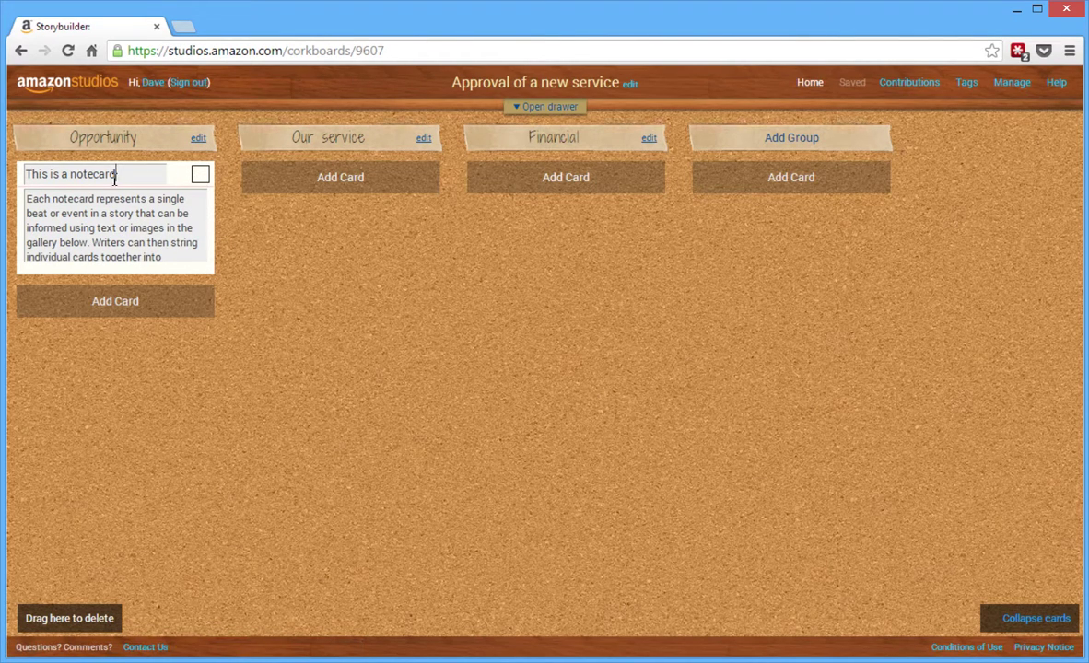
left_click_drag(112, 174, 25, 174)
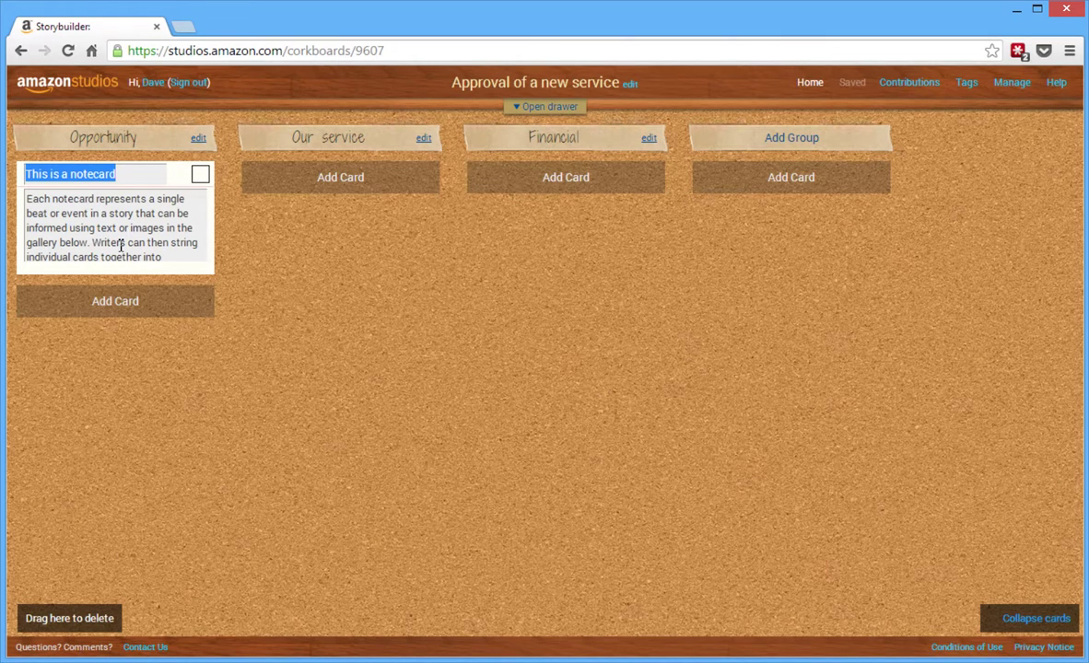
type("Size of mar")
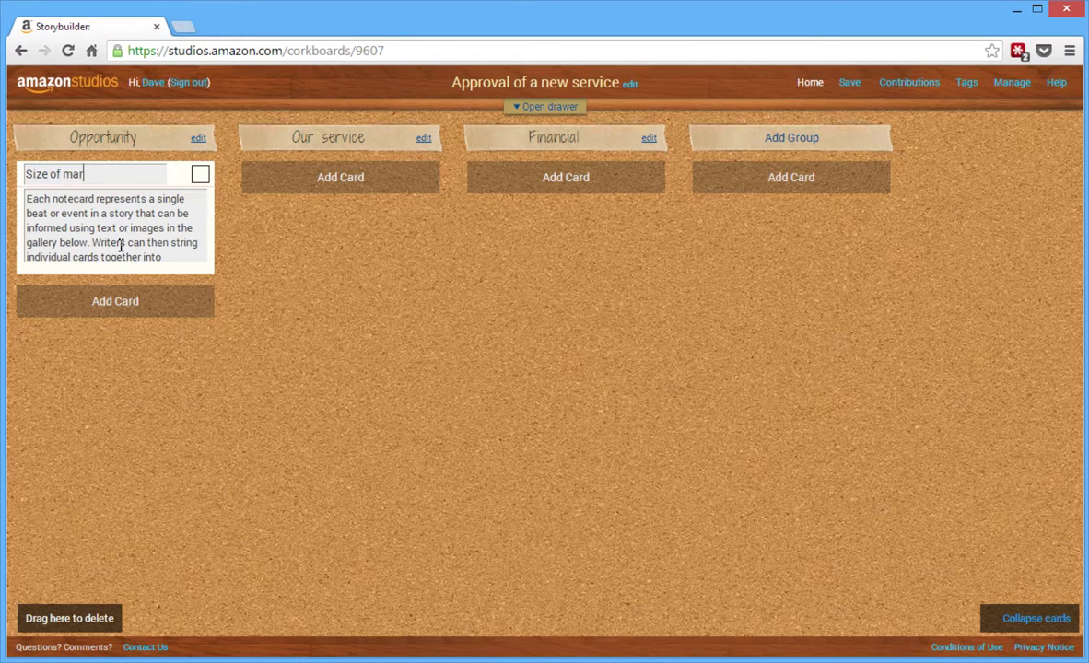
type("ket is large")
left_click_drag(28, 199, 181, 260)
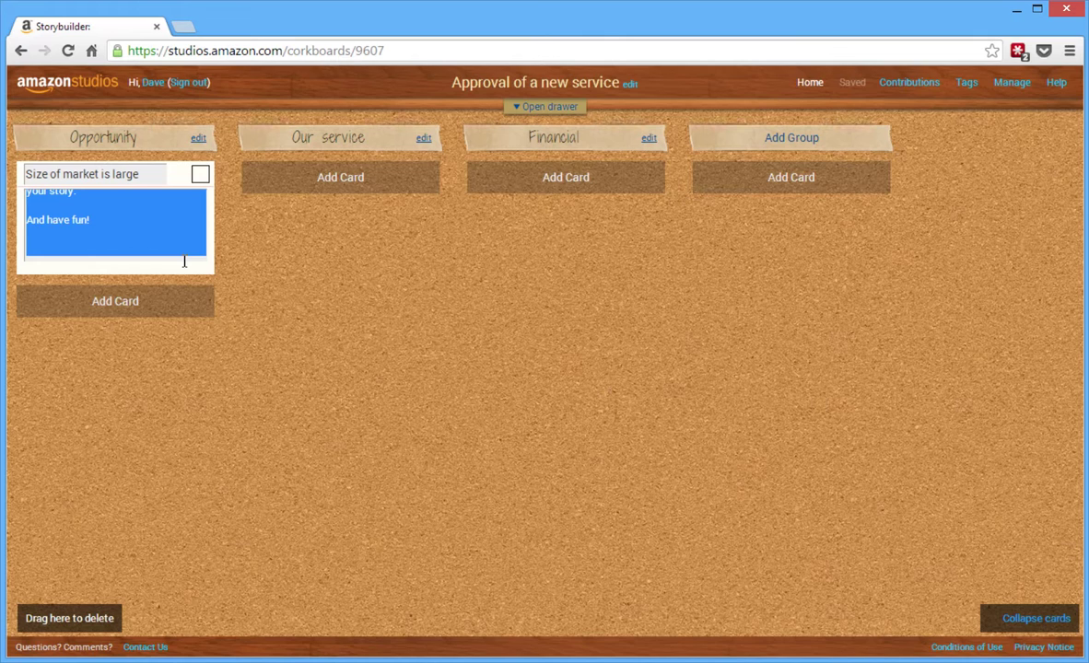
type("Graph ")
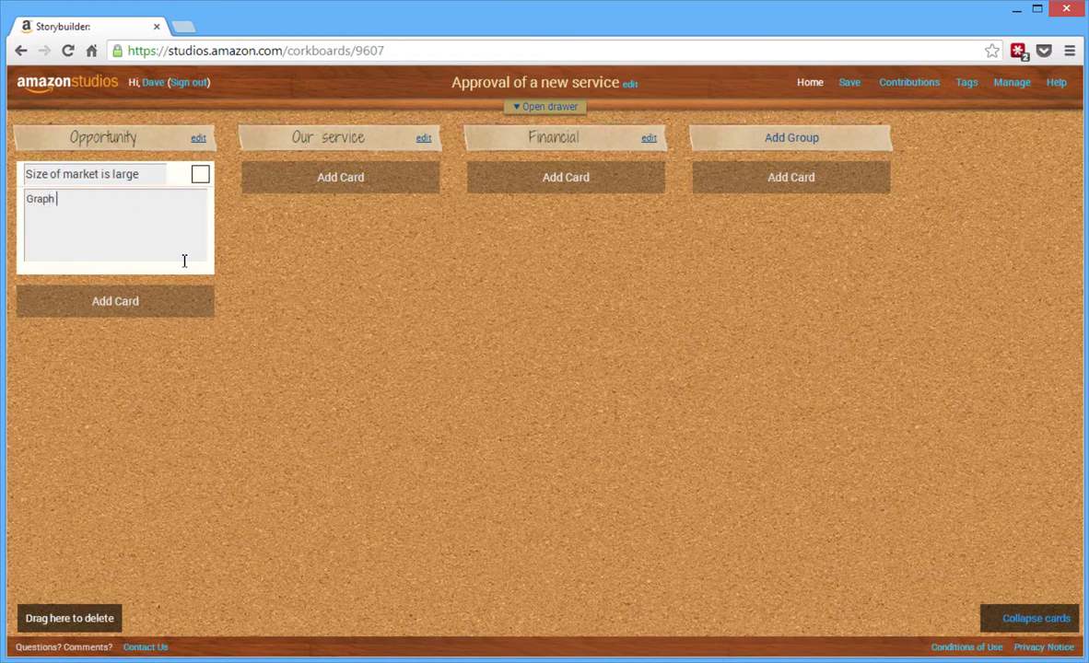
type("of market growth over last")
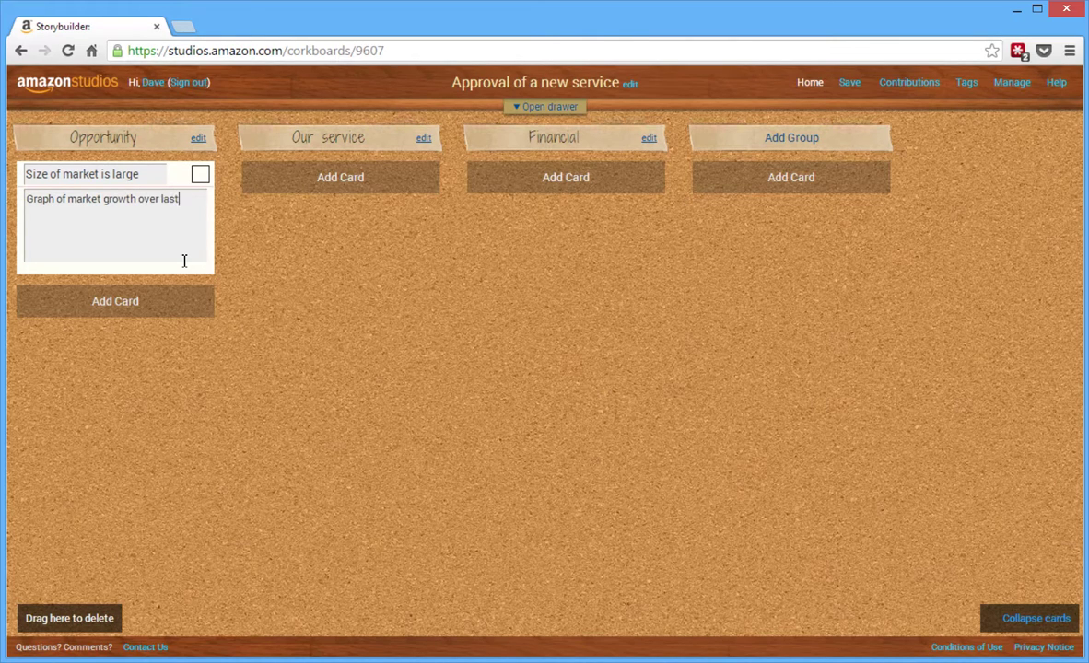
type(" five years")
left_click(146, 265)
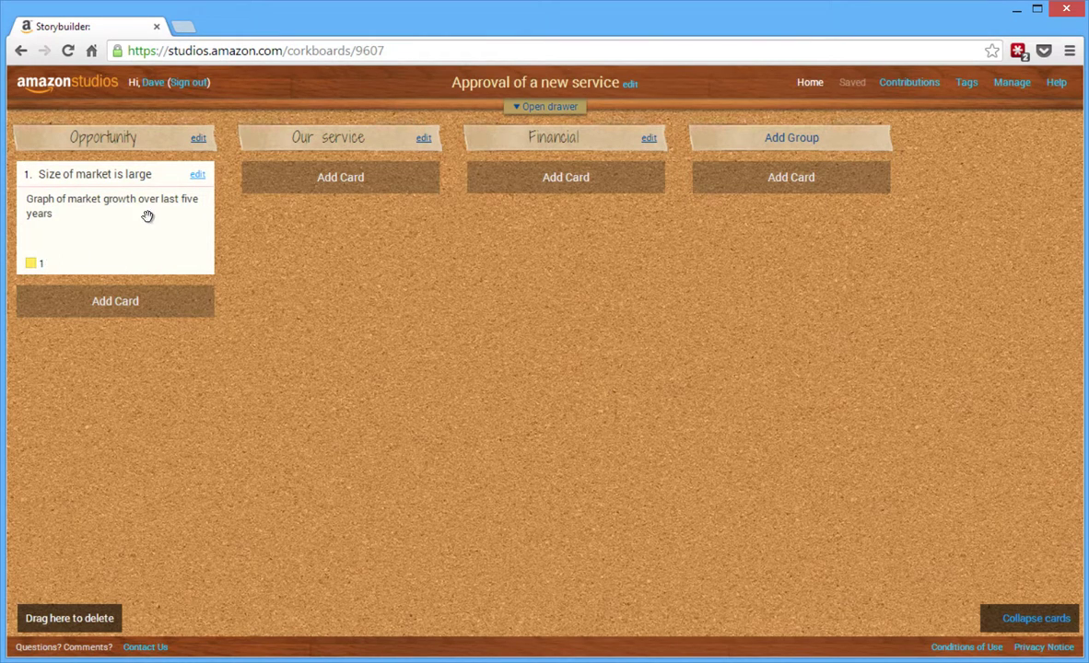
Step: Examine the detailed view of the market size card, including its note and image options, and return to the corkboard
double_click(101, 245)
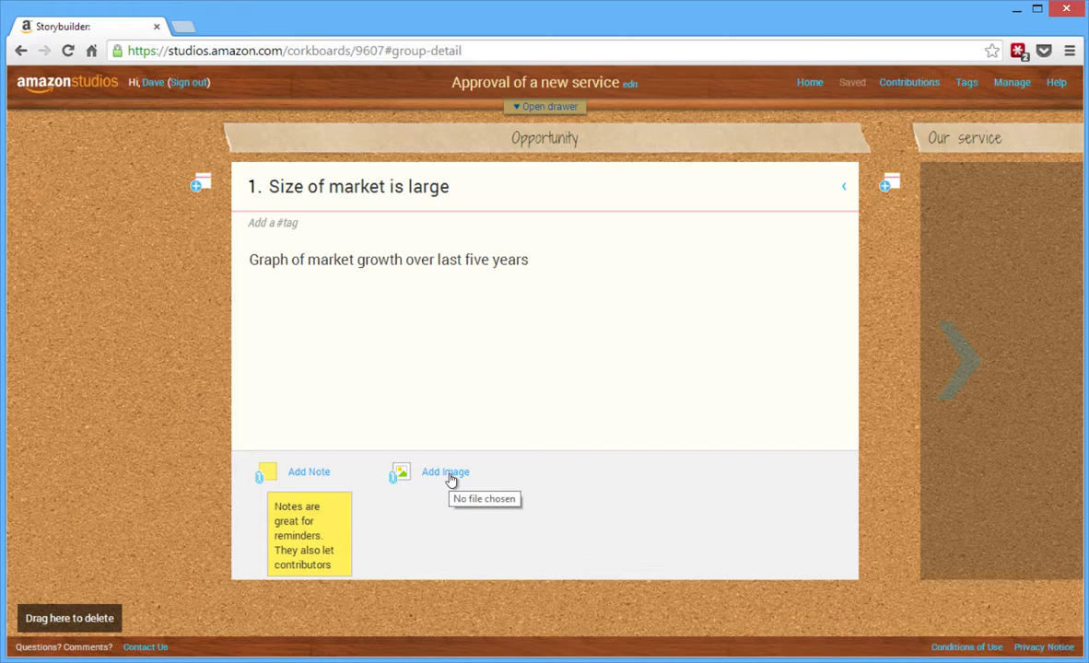
left_click(809, 84)
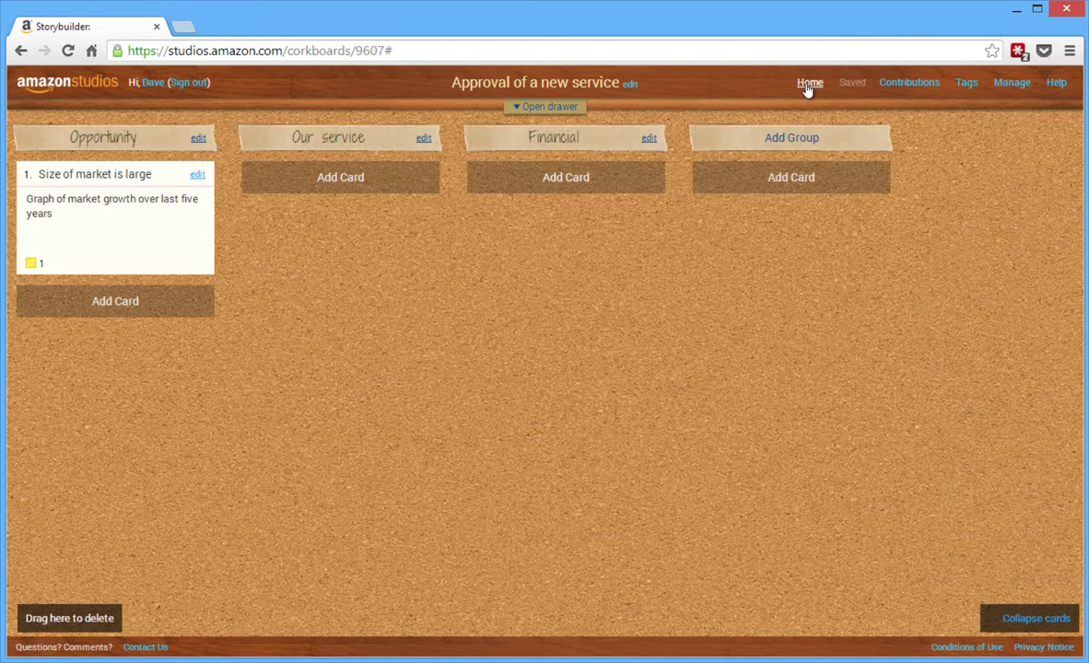
Step: Add a card to the Opportunity group titled "Few competitors" with the description "Table of firms & their offerings"
left_click(129, 302)
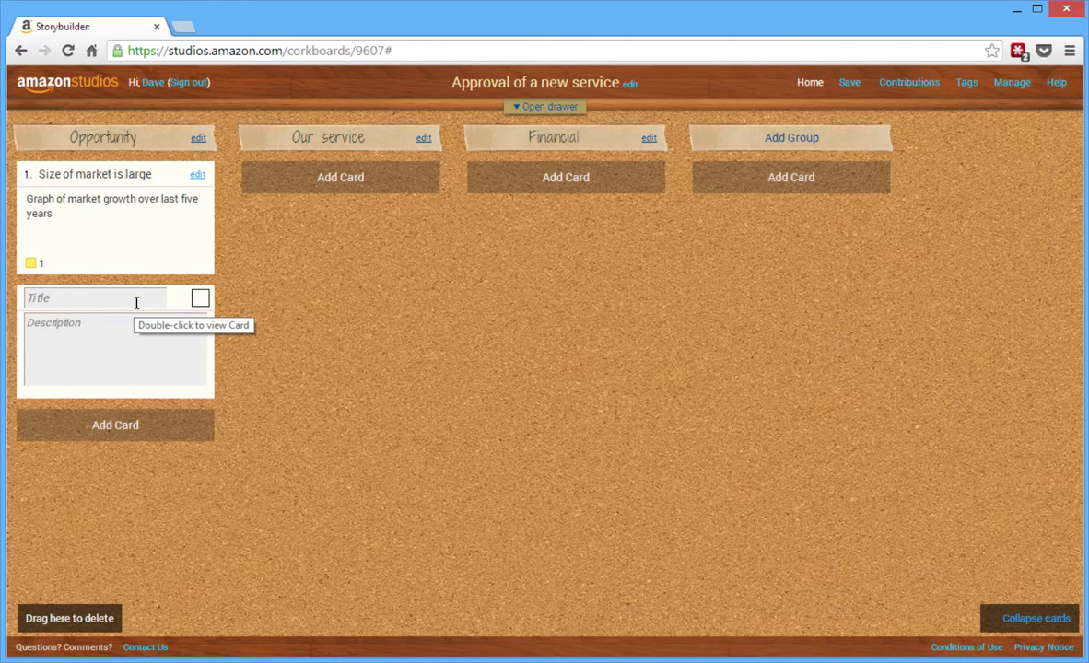
type("Few competitors")
left_click(96, 324)
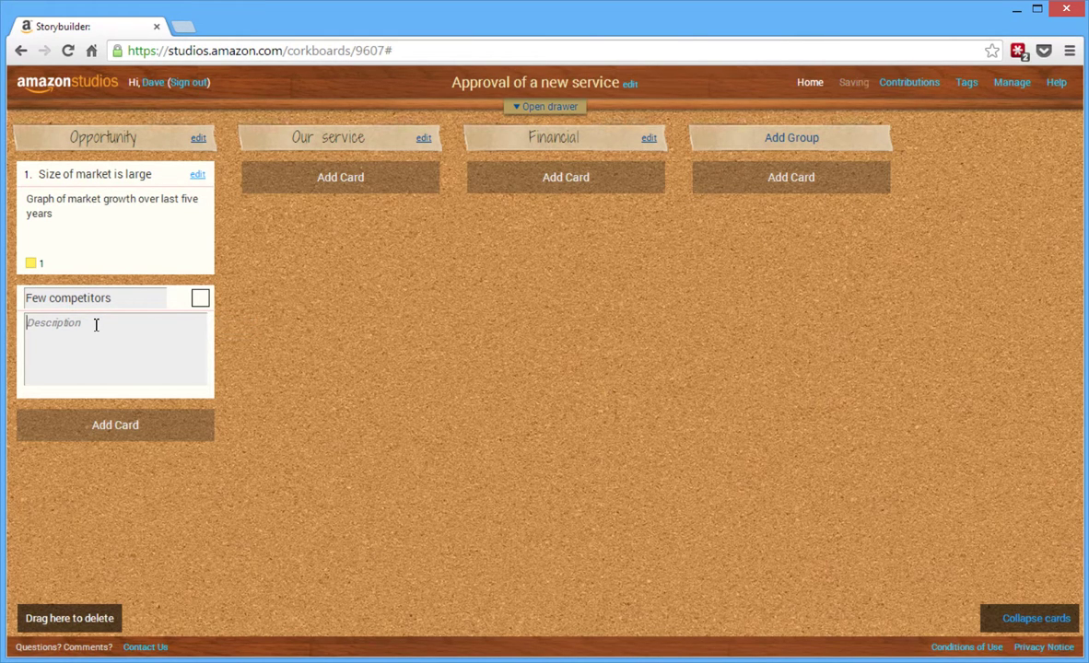
type("Table of firms & their offerings")
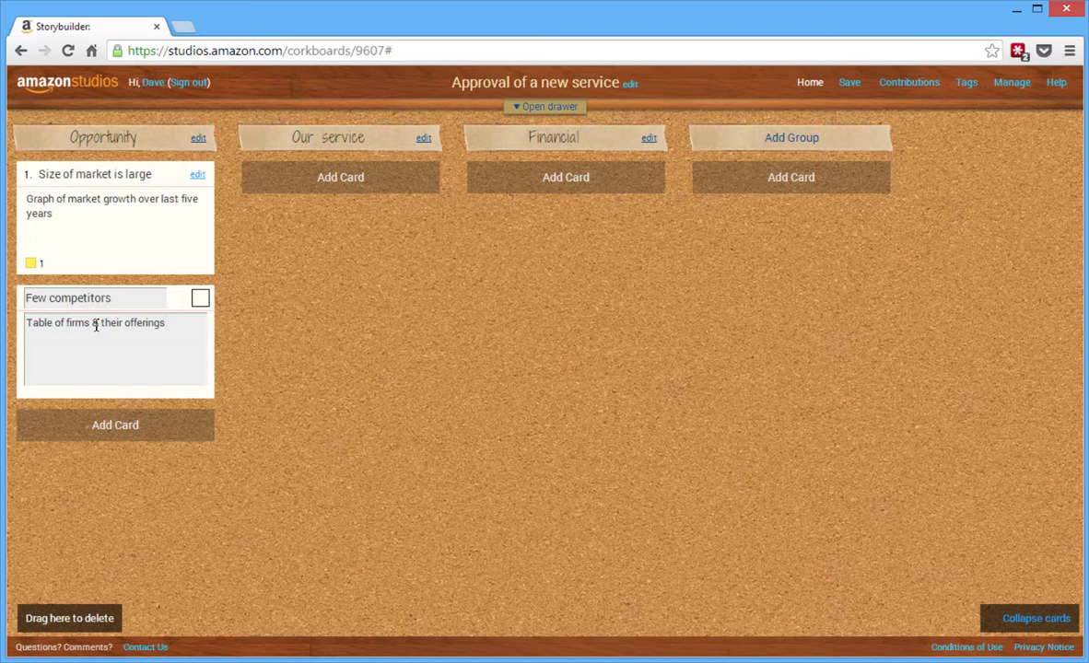
Step: Add a card to "Our service" titled "Our position in the market" with the description "Quad chart to compare to current offerings"
left_click(347, 183)
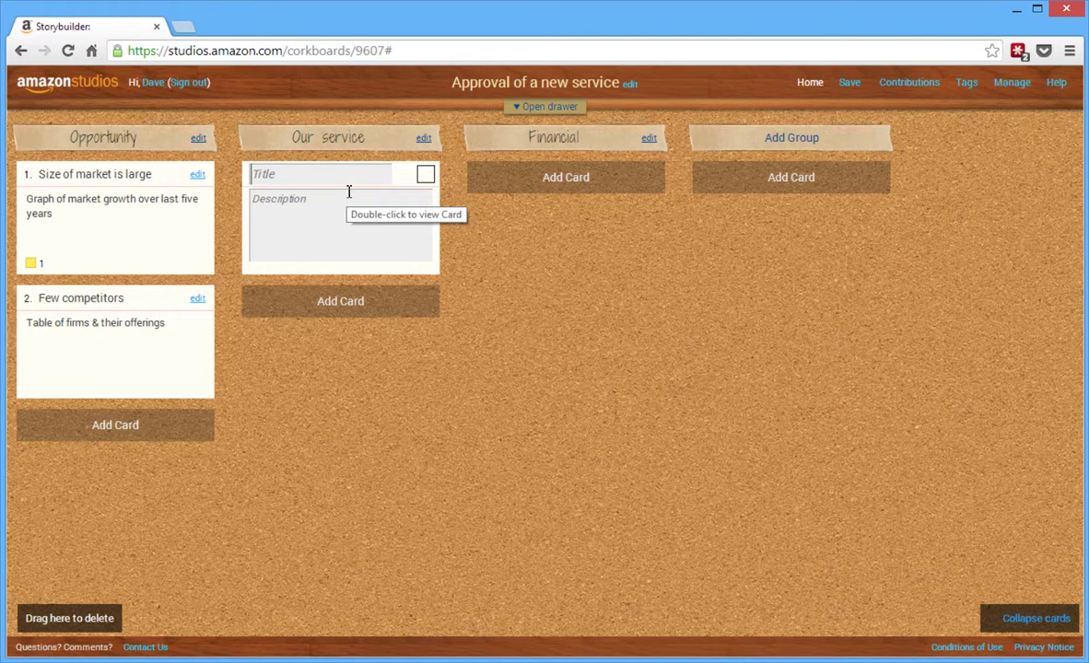
type("P")
key("BackSpace")
type("Our position in the market")
left_click(311, 206)
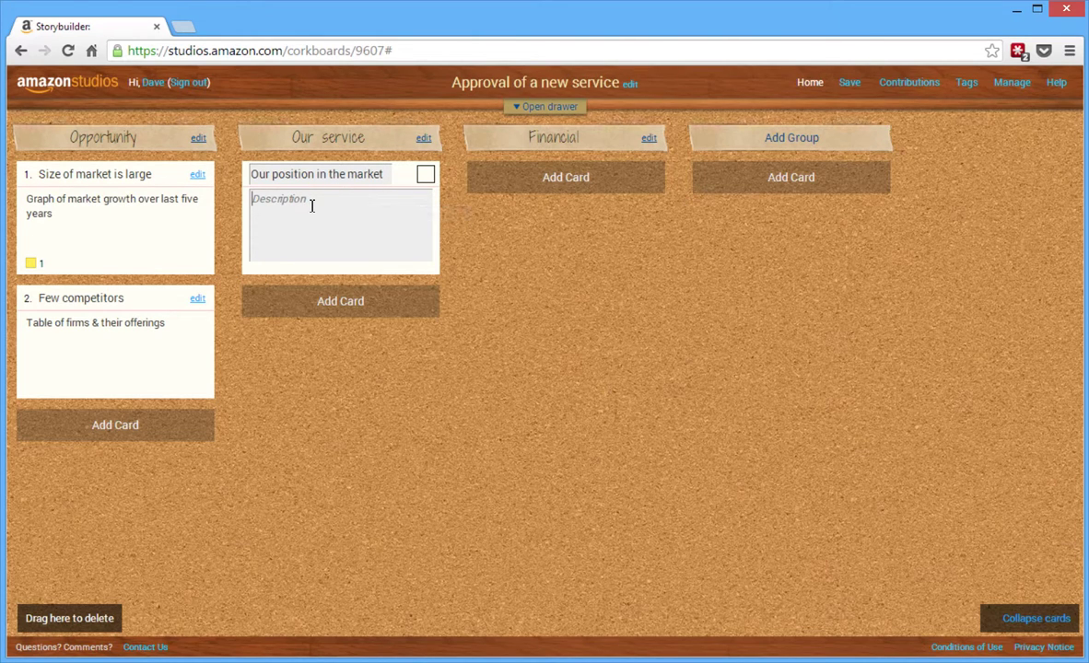
type("Quad chart to compare to current ofe")
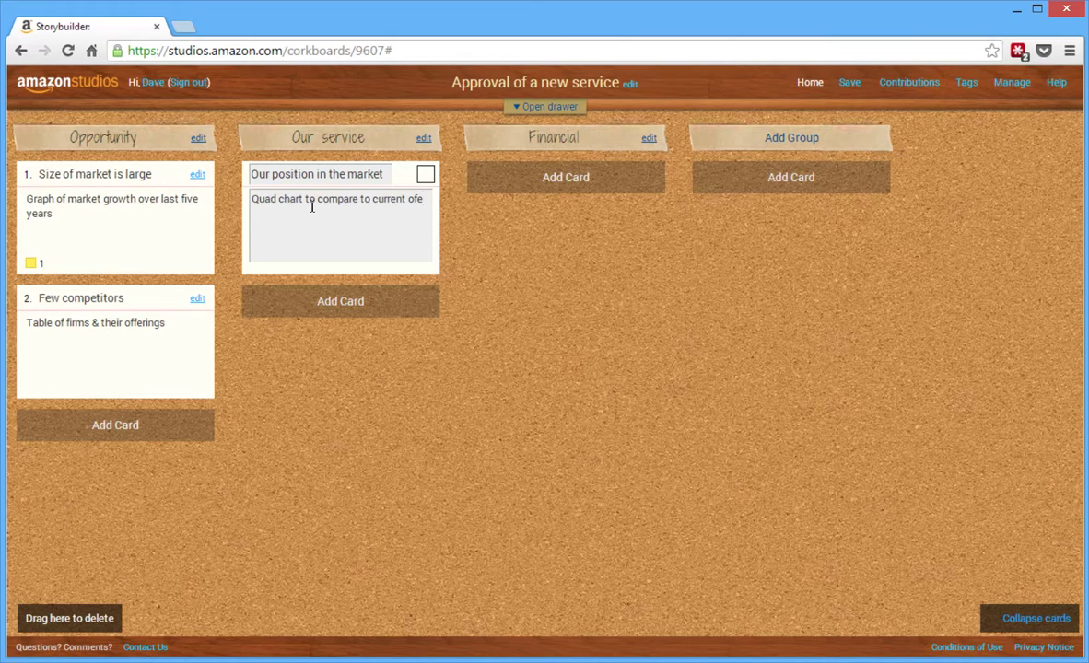
key("BackSpace")
type("ferings")
Step: Add a second card to "Our service" titled "Customer survey" with the description "Stats to show the demand"
left_click(338, 301)
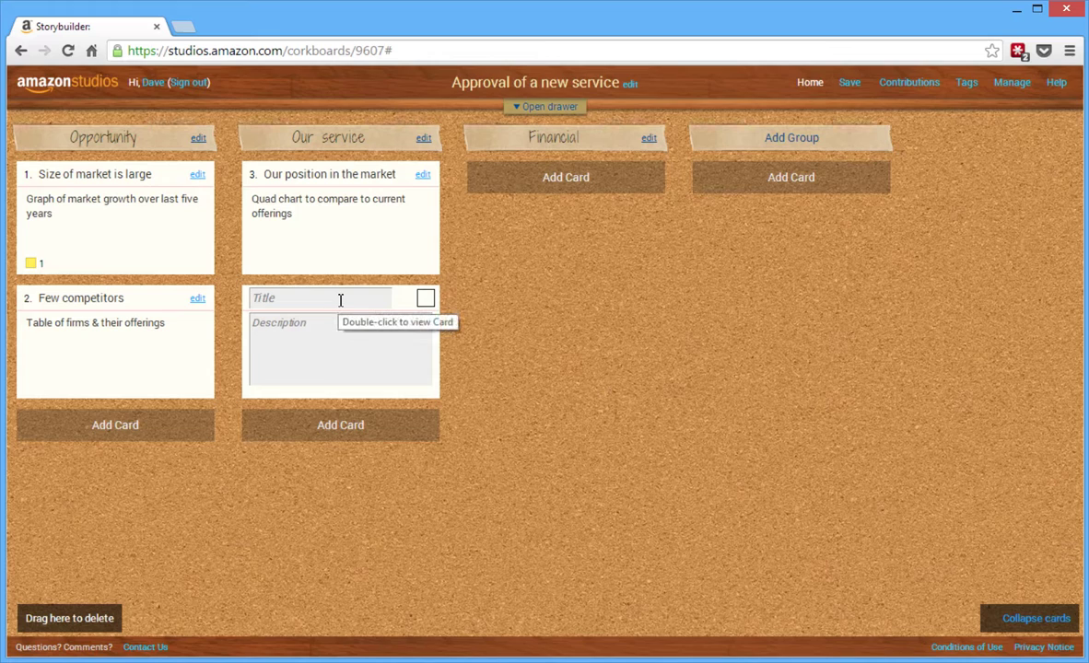
type("Customer survey")
left_click(302, 330)
type("St")
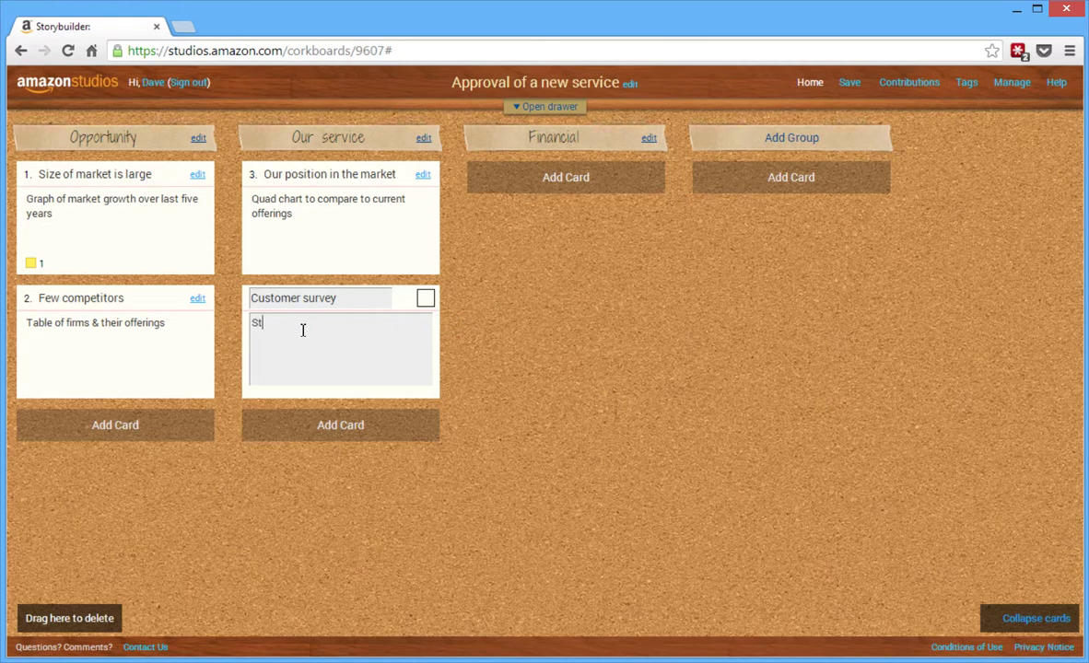
type("ats to show the demand")
Step: Add a Financial card titled "+ve ROI" with the description lines "1. spreadsheet of costs" and "2. Graph of profitability over next five years"
left_click(564, 179)
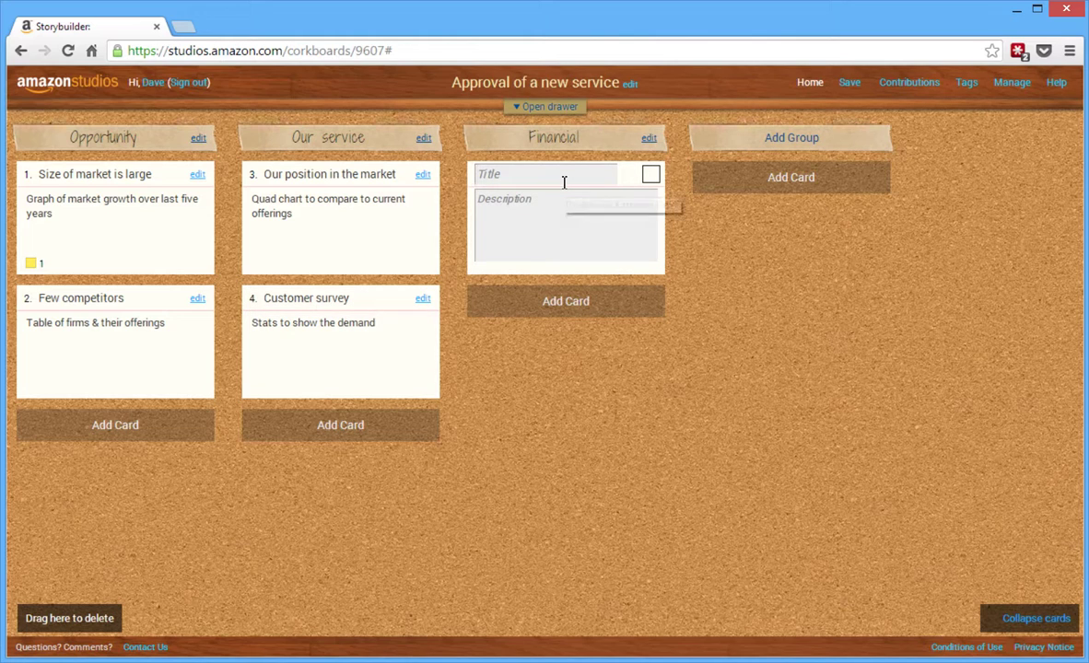
type("+")
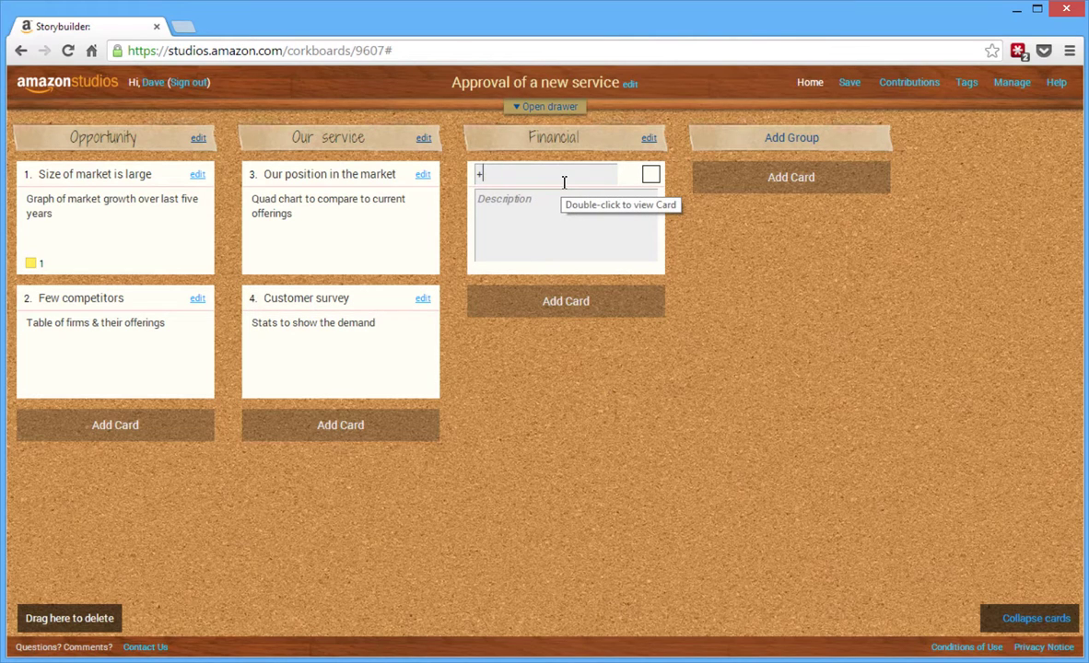
type("ve ROI")
left_click(512, 200)
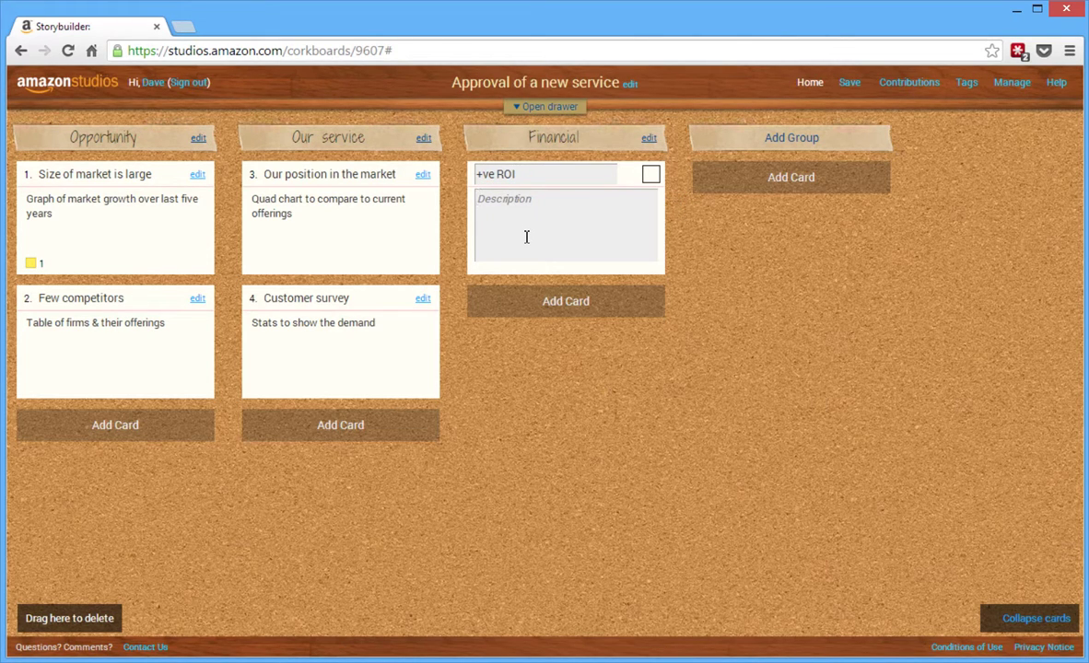
type("1. spreadsheet of costs")
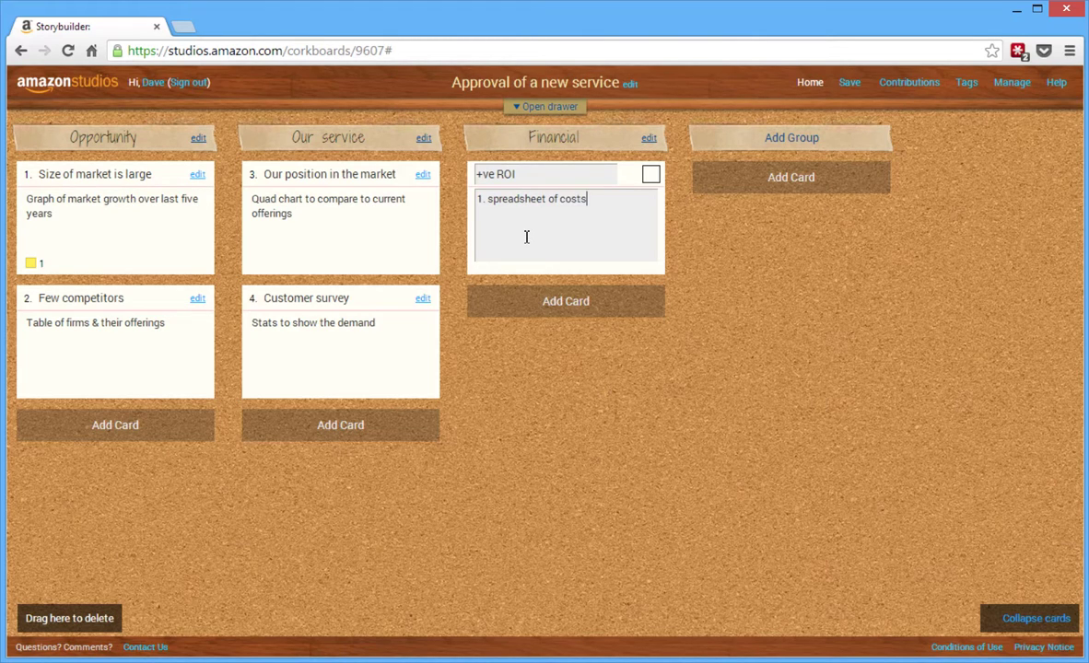
key("Return")
type("2. Graph of profitability over next five years")
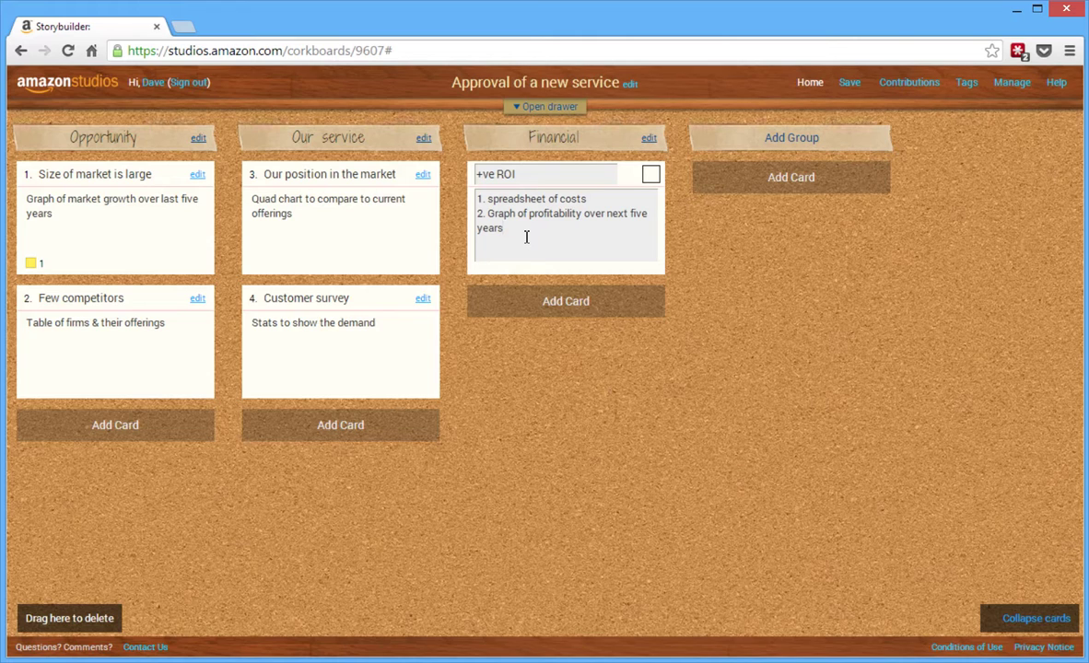
Step: Add a second card to the Financial group titled "Request approval", leaving its description empty
left_click(540, 301)
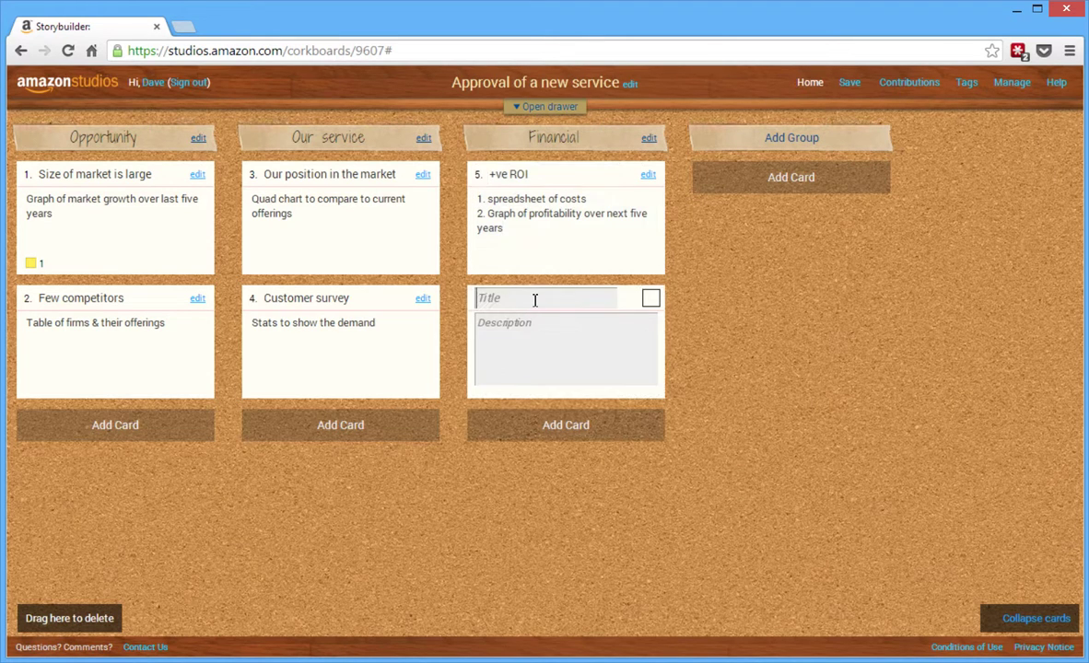
type("Reque")
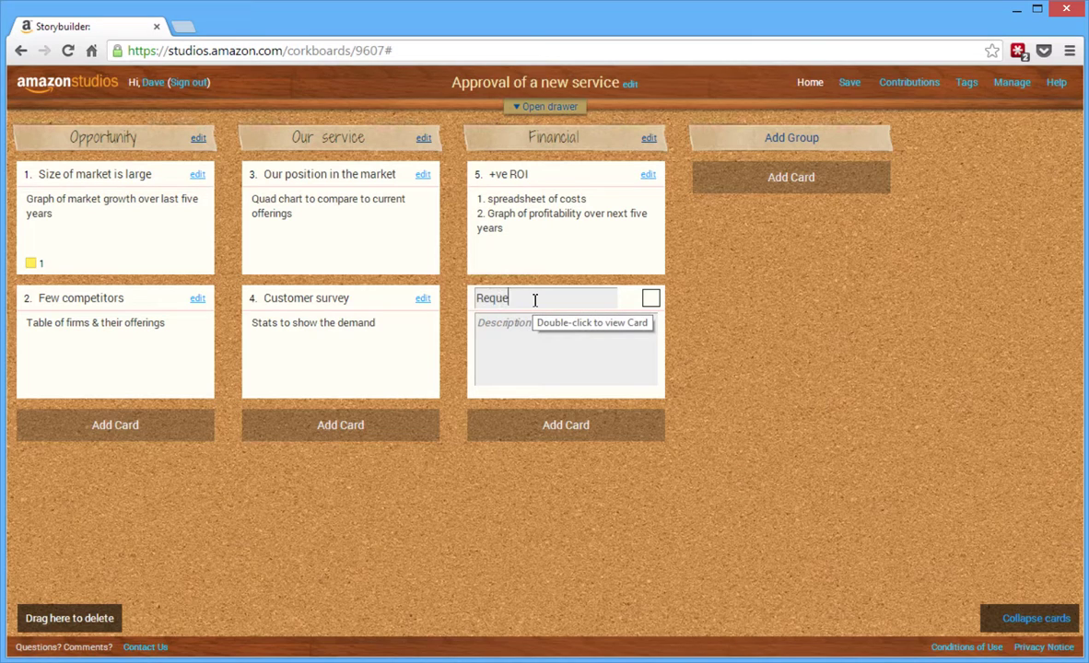
type("st approval")
left_click(720, 304)
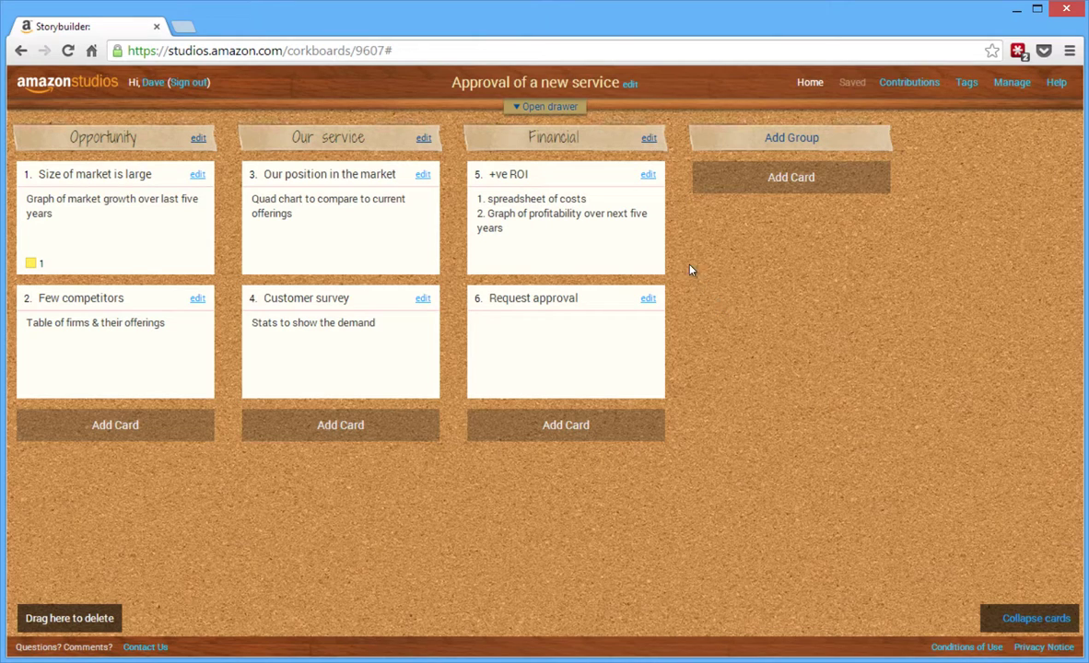
Step: Open the drawer above the corkboard to view the starter board template
left_click(528, 109)
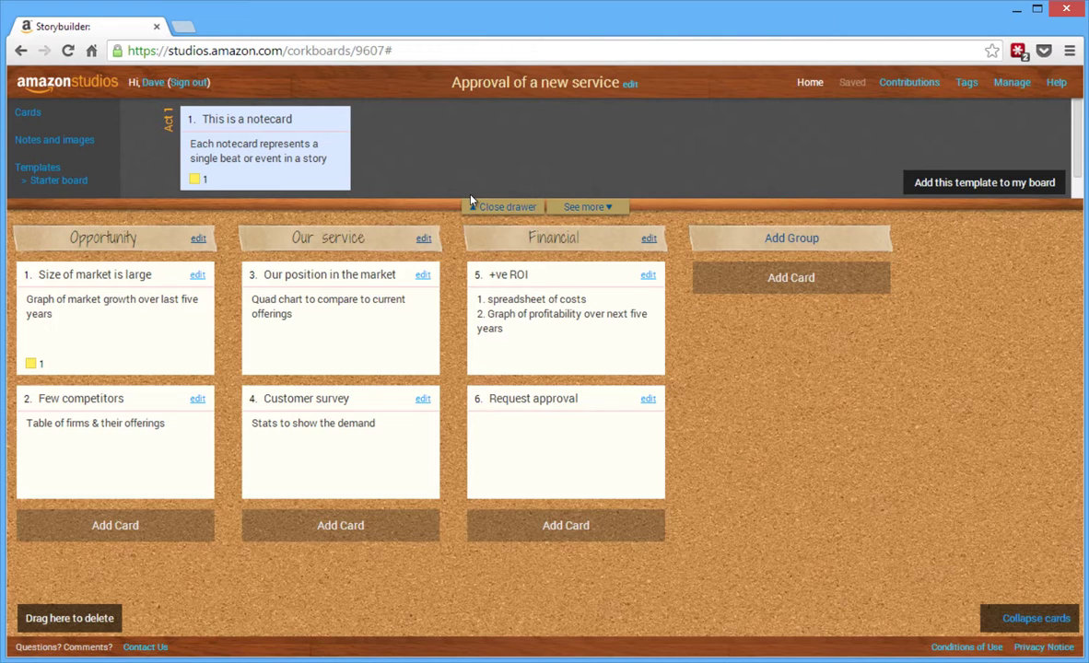
Step: Close the template drawer and view the corkboard's title and contributor management page before returning to the board
left_click(516, 209)
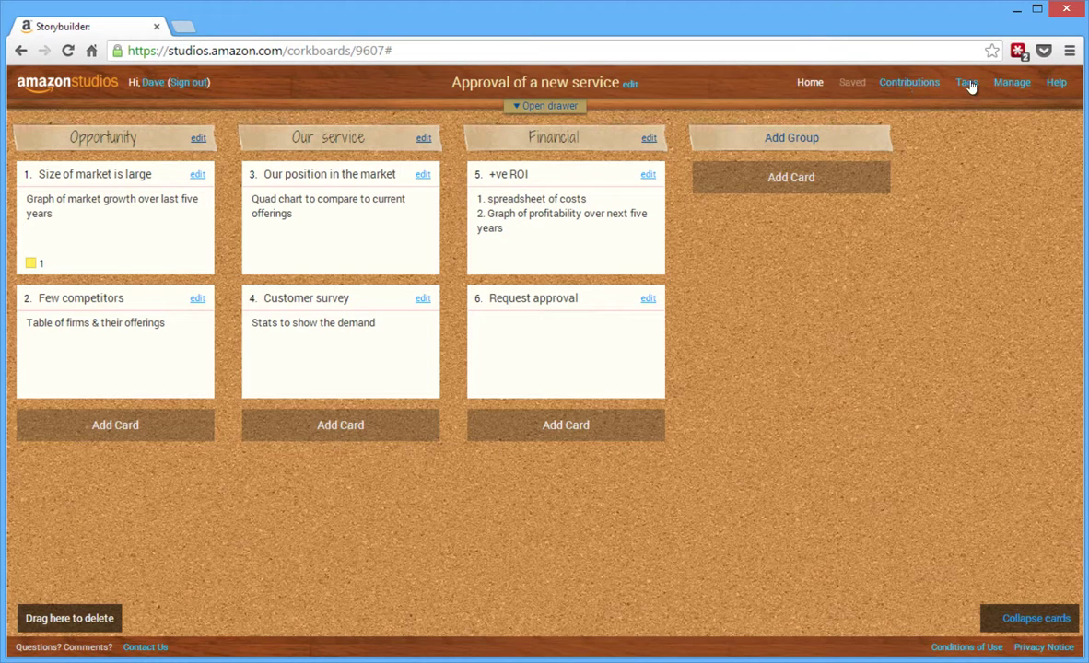
left_click(1013, 87)
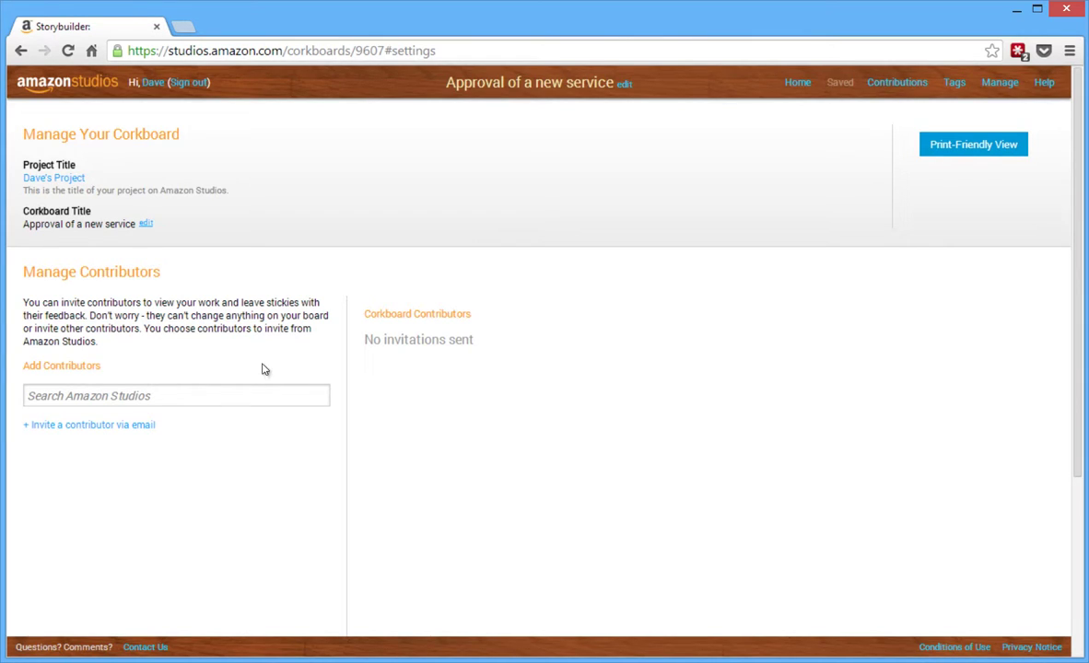
left_click(799, 84)
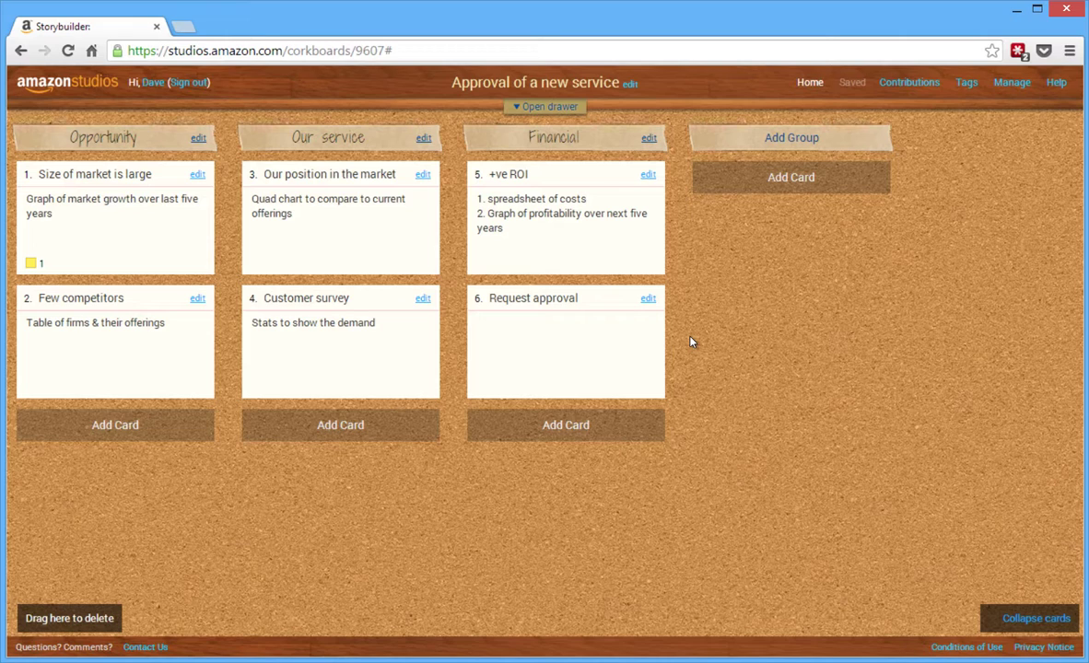
Step: Move the "Request approval" card to the end of "Our service" and back into Financial, placing it below "+ve ROI"
left_click(526, 342)
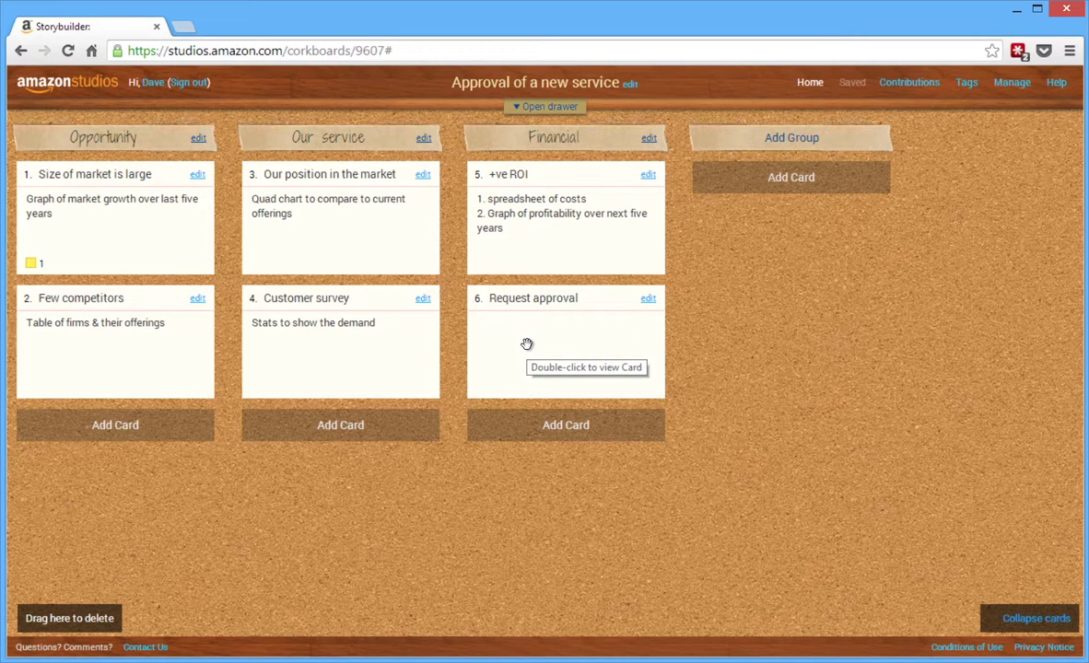
mouse_move(501, 357)
left_mouse_down()
mouse_move(289, 461)
mouse_move(543, 355)
mouse_move(515, 372)
left_mouse_up()
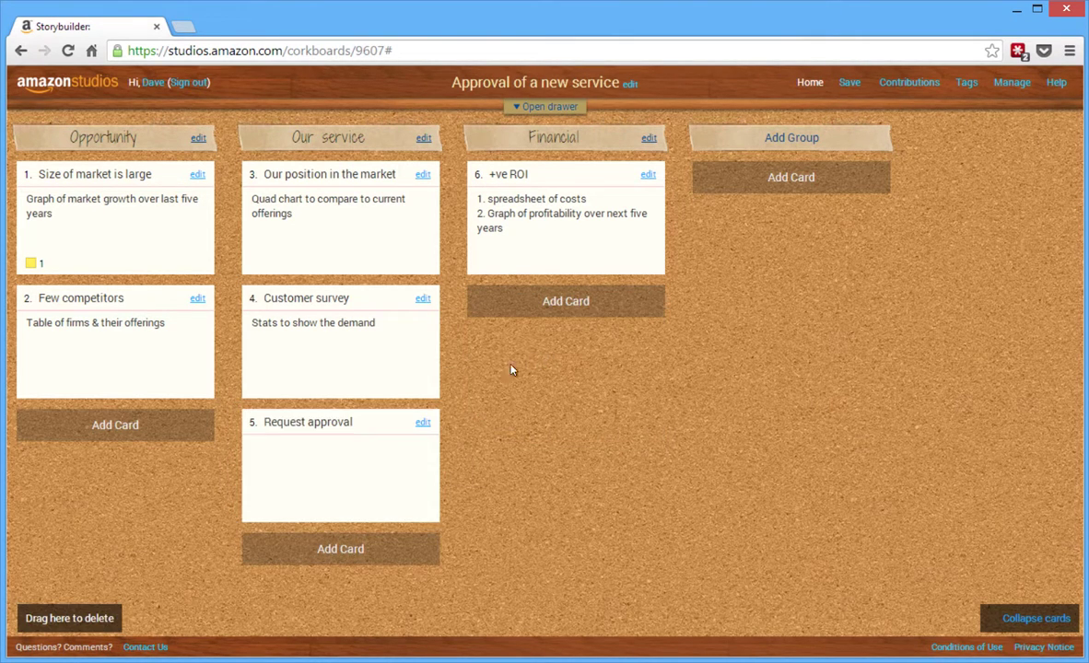
left_click_drag(358, 438, 576, 301)
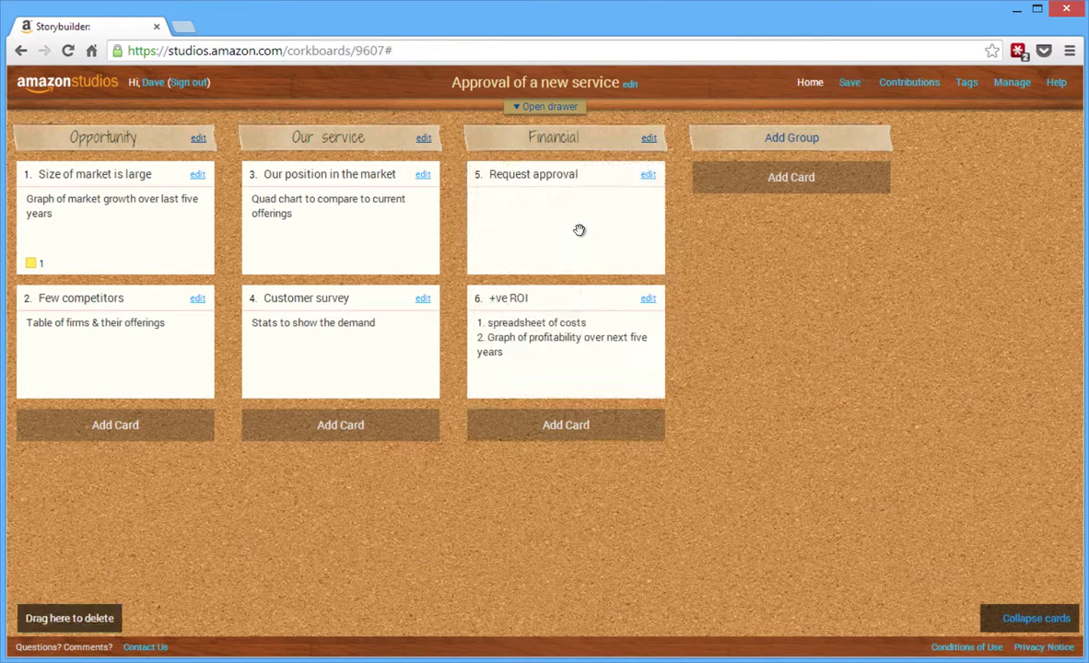
left_click_drag(578, 231, 574, 343)
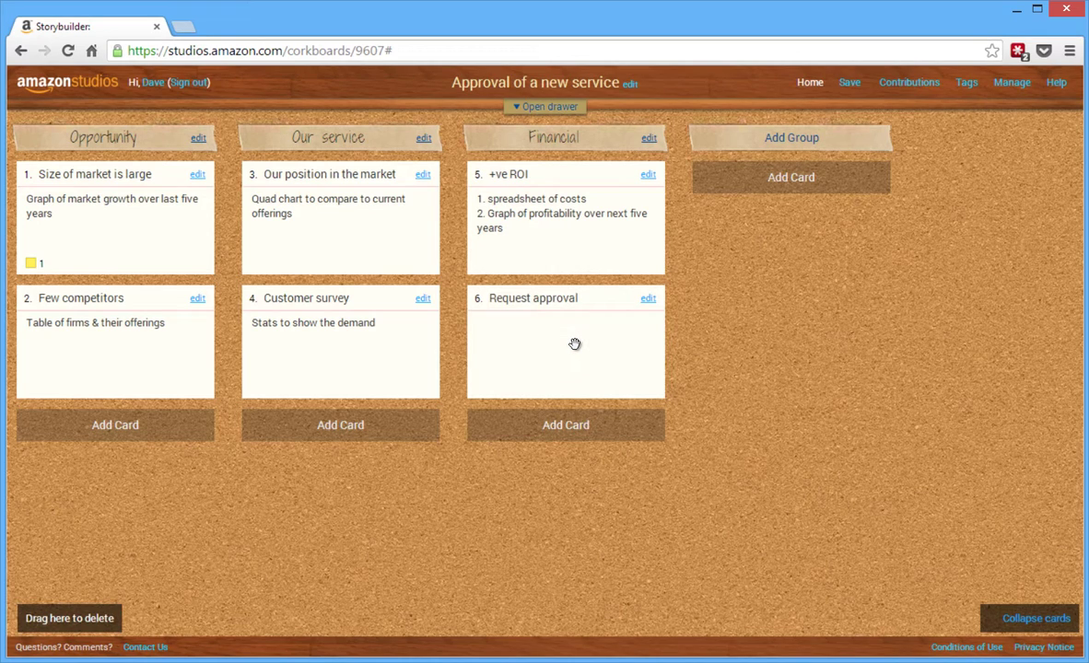